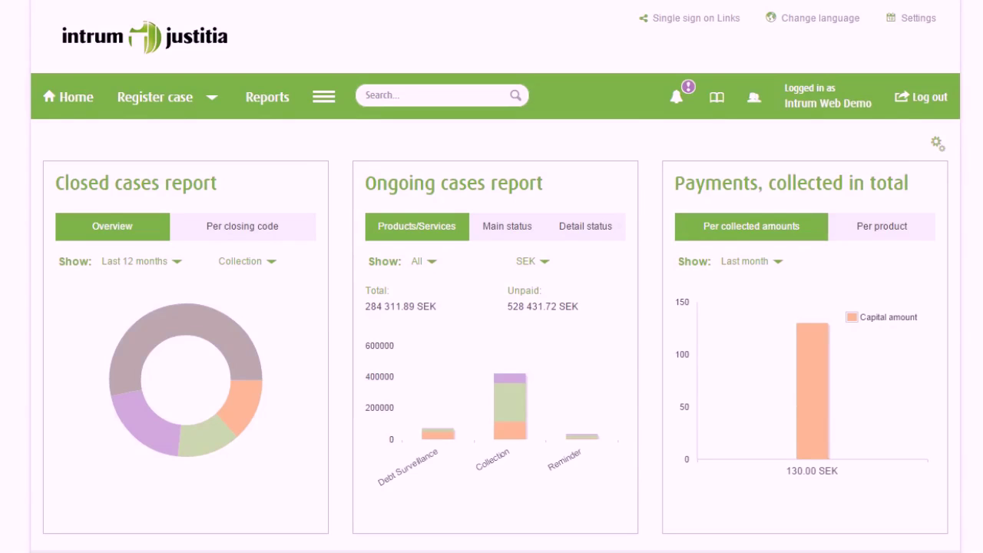
- Add a Latest action column to the dashboard case grid through its grid settings
scroll(975, 338, down, 3)
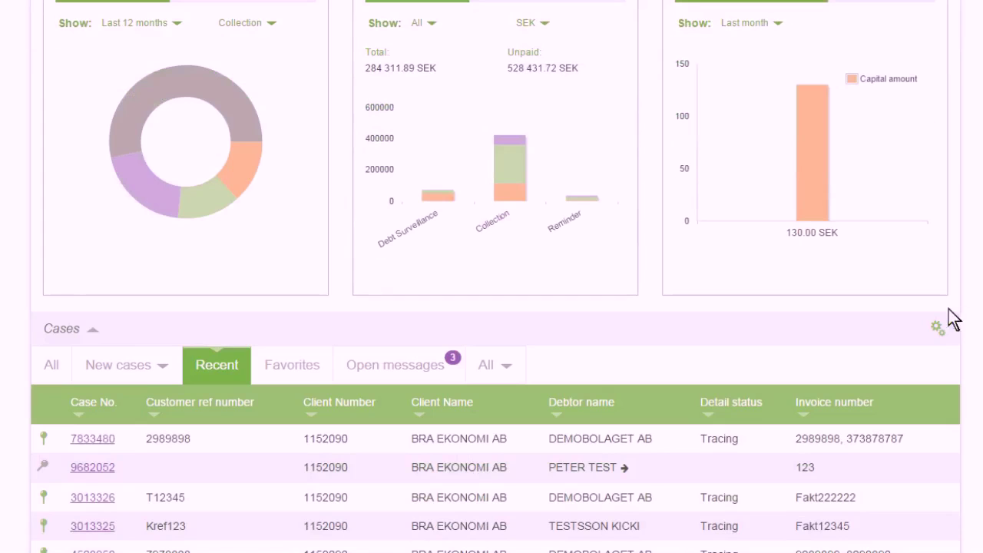
click(943, 330)
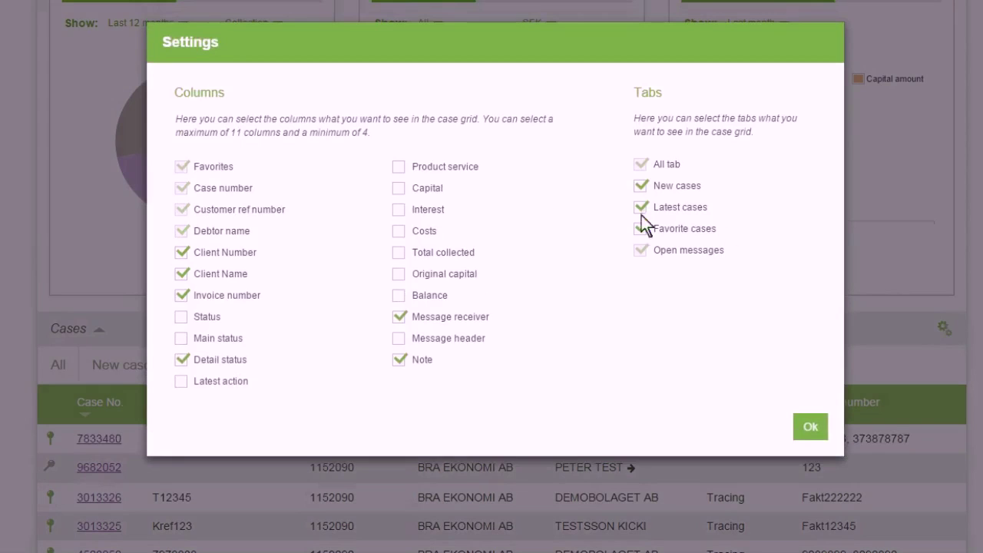
click(183, 381)
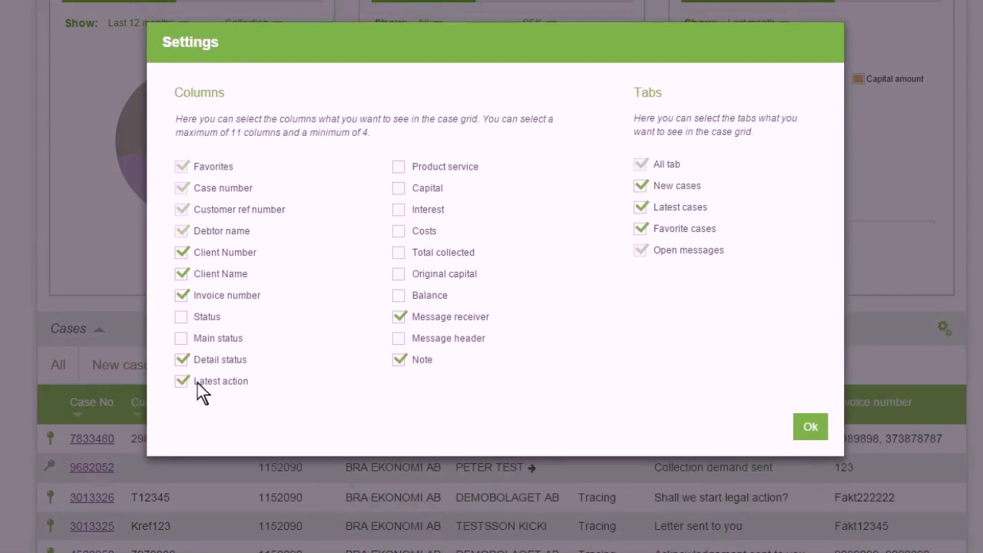
click(810, 427)
scroll(491, 308, up, 3)
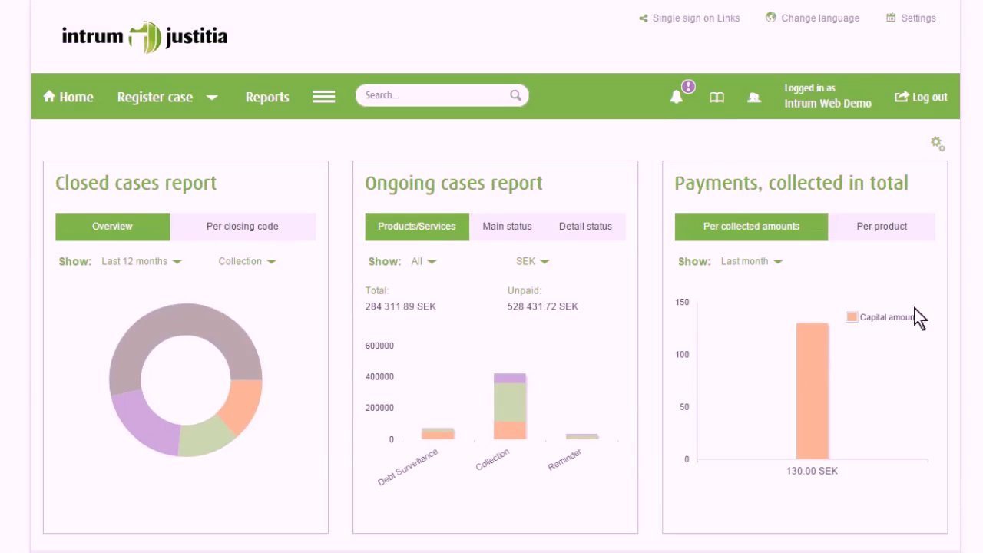
- List last month's new cases in the dashboard table, then switch it to the Favorites tab
scroll(492, 307, down, 4)
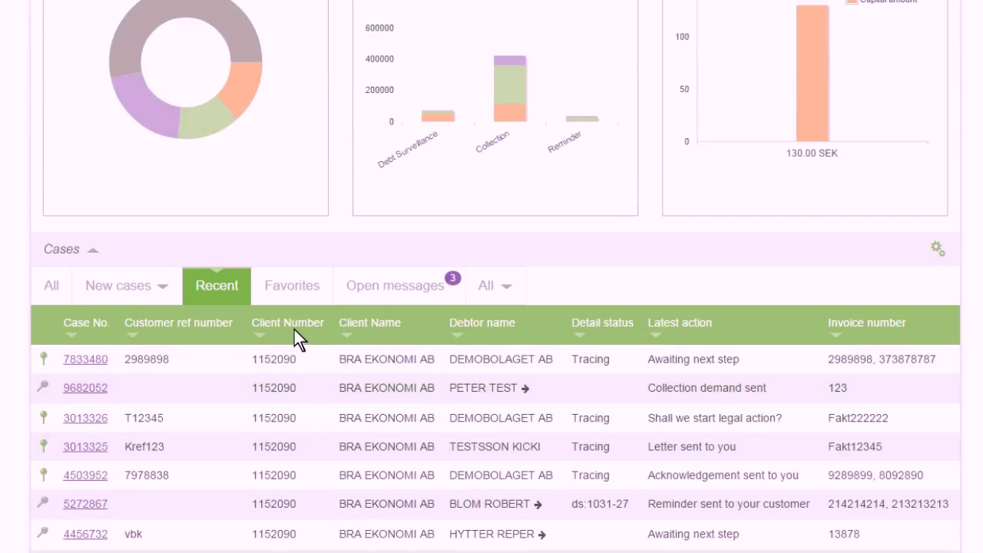
click(116, 289)
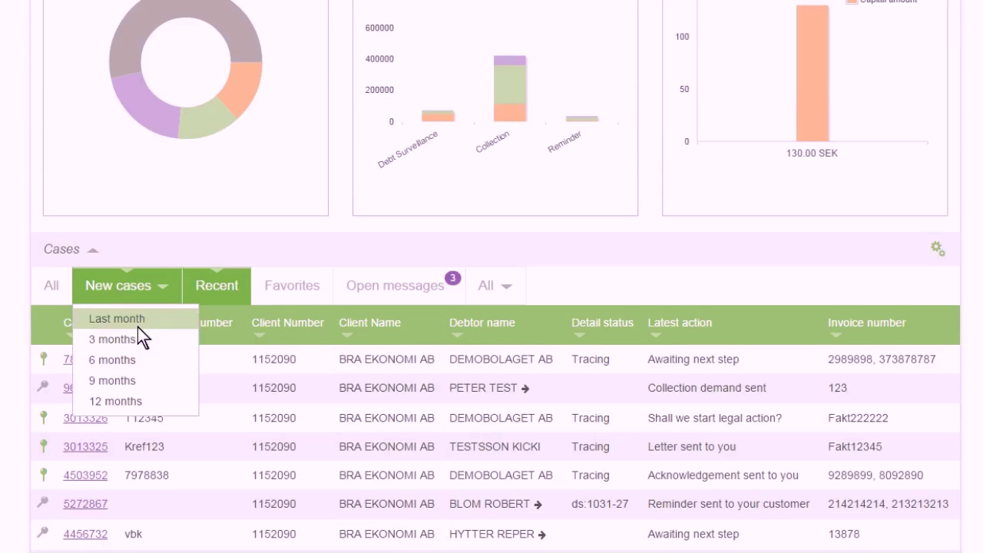
click(137, 321)
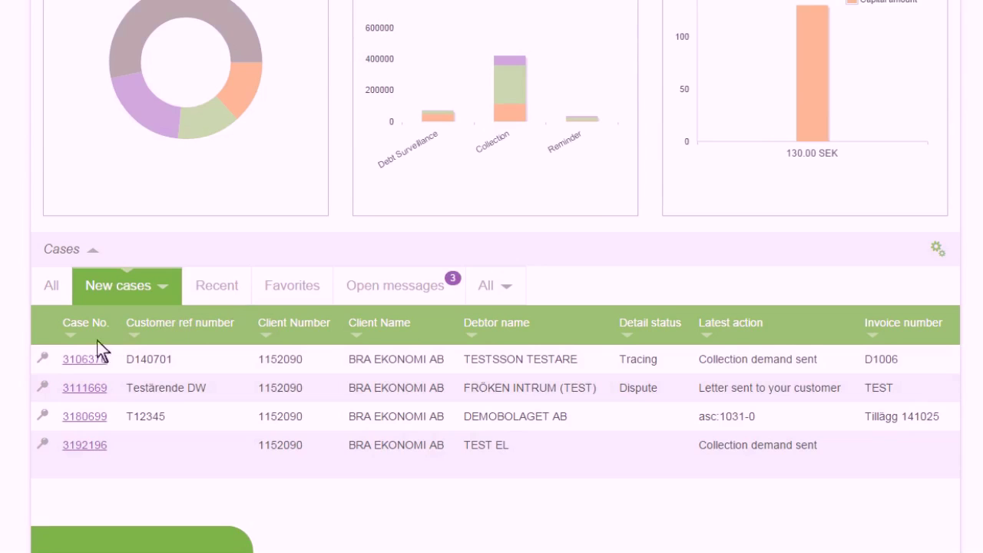
click(43, 414)
click(265, 285)
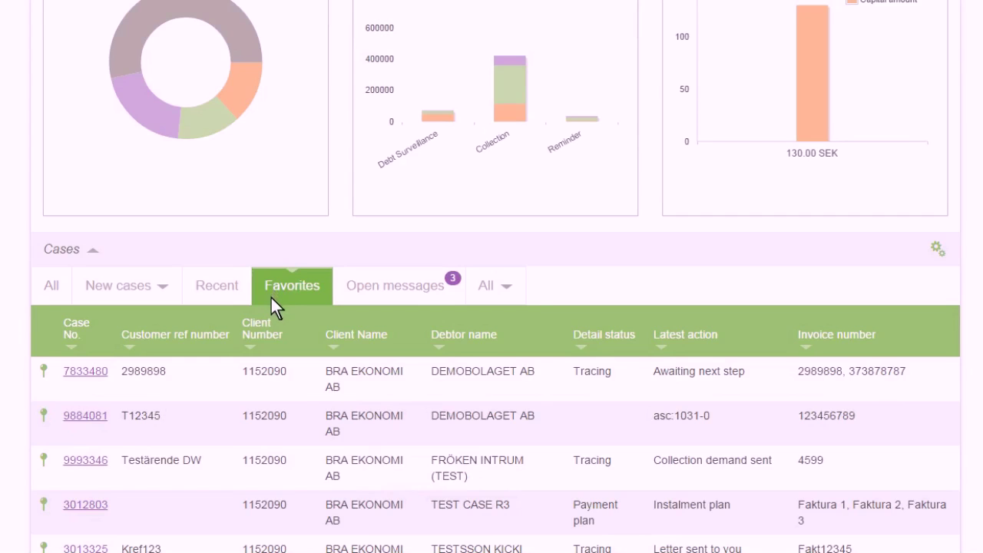
click(395, 289)
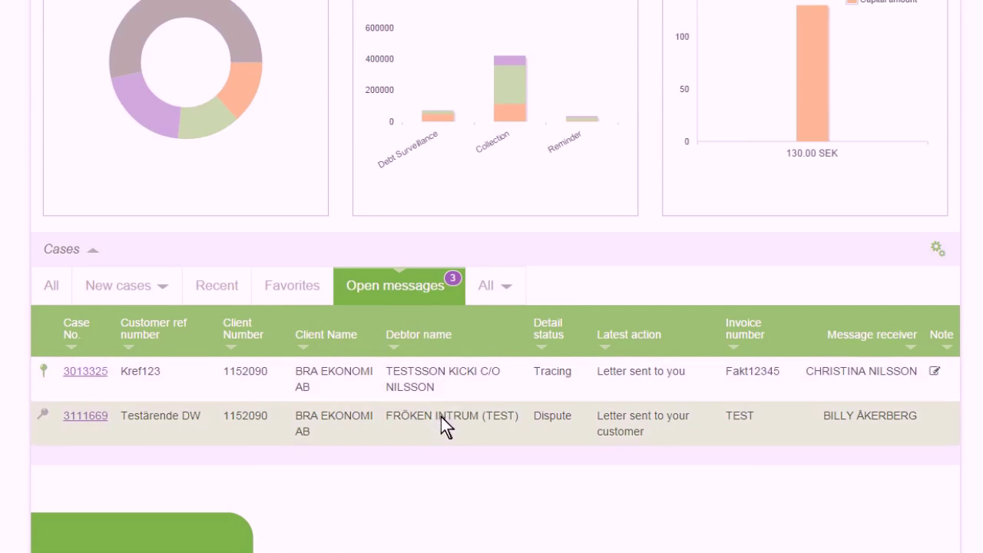
click(441, 418)
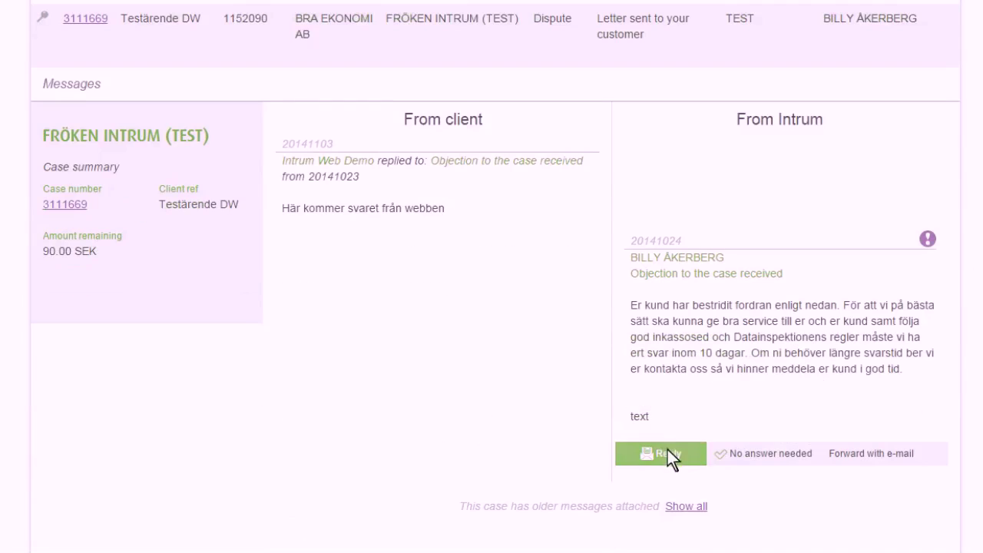
click(667, 454)
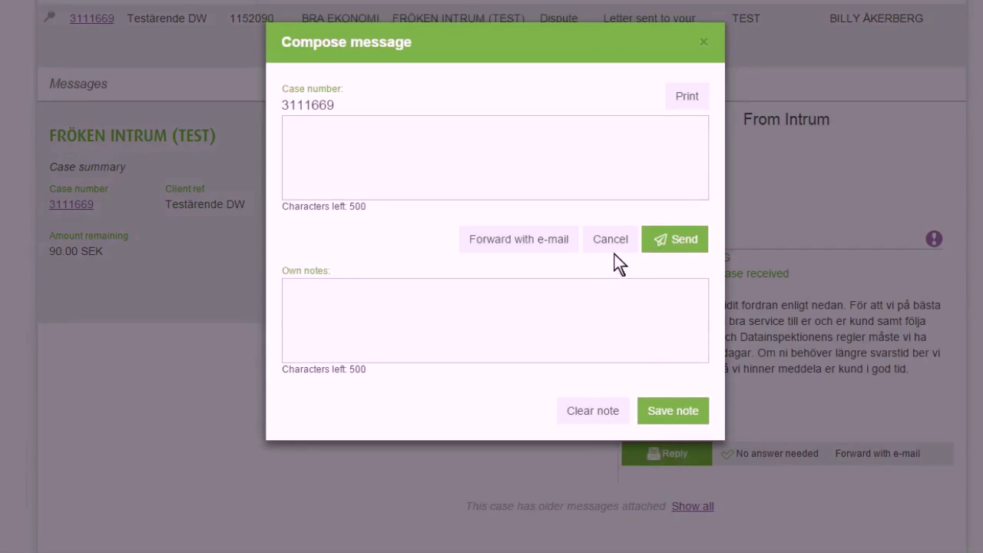
click(613, 247)
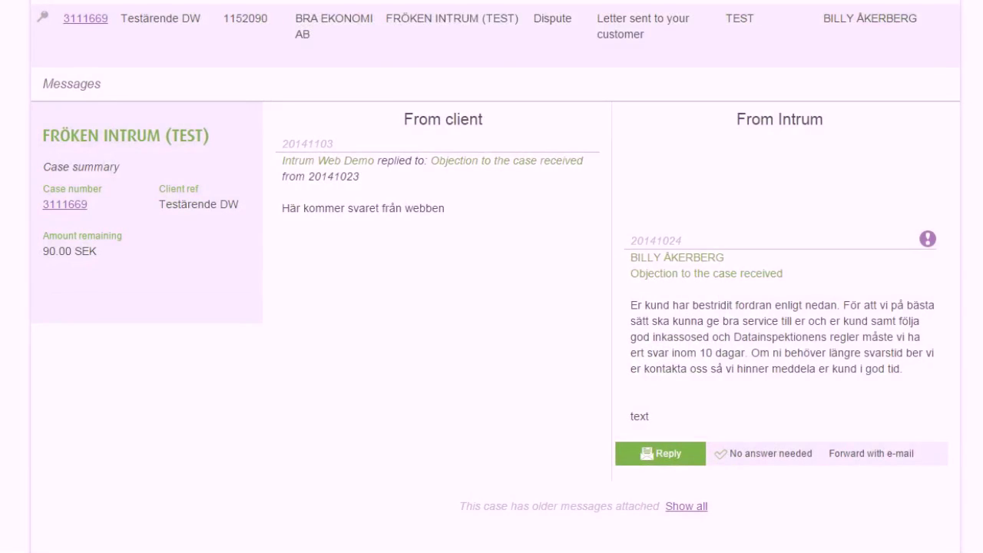
scroll(492, 277, up, 10)
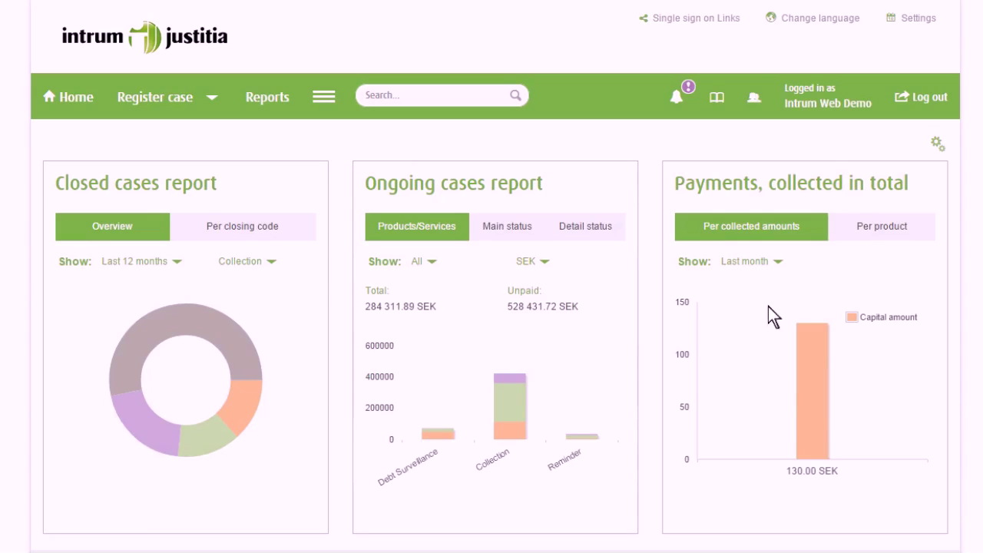
click(323, 97)
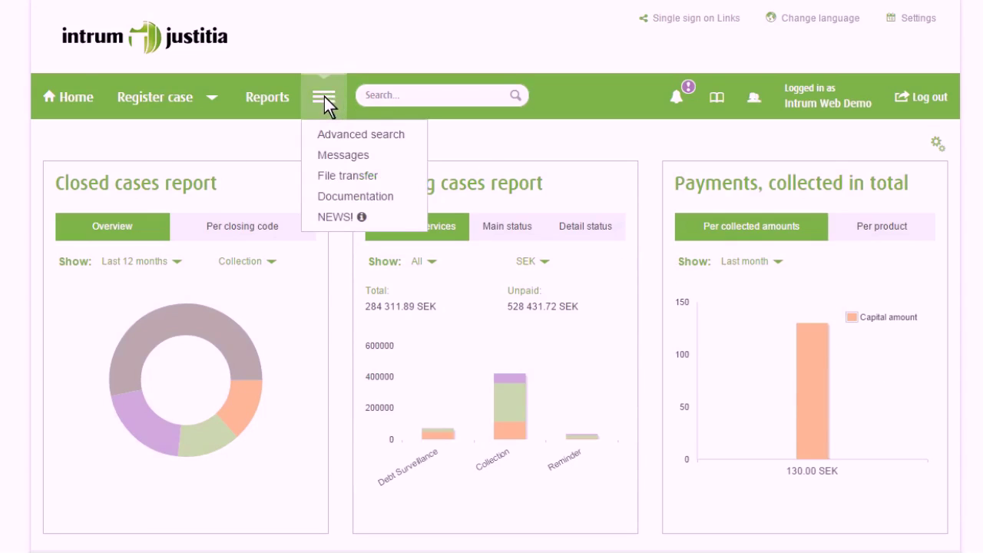
click(347, 152)
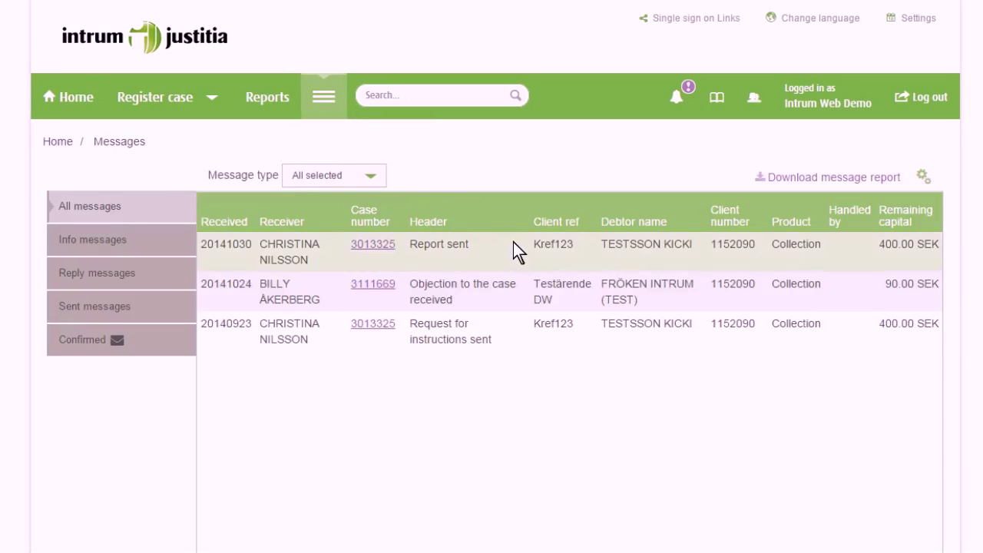
click(513, 242)
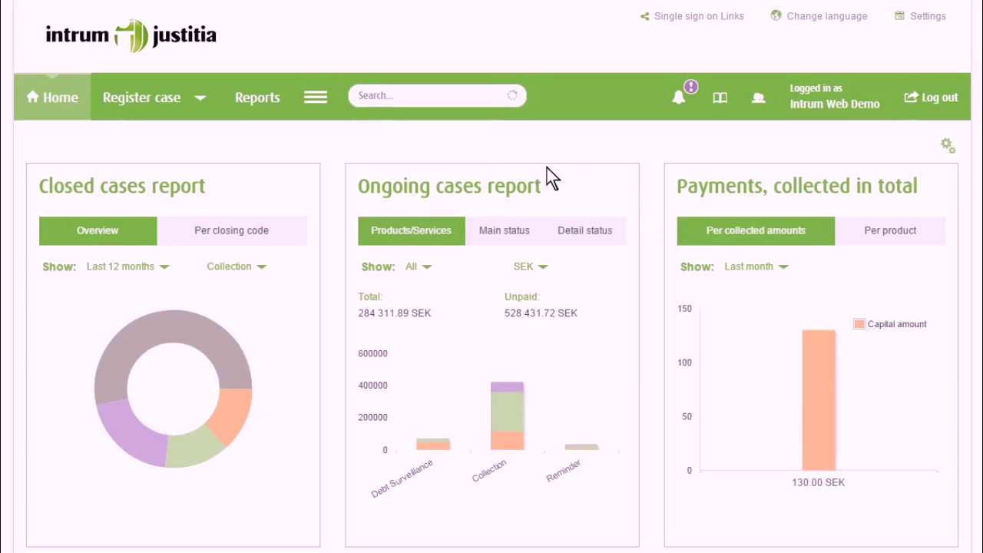
- Look up a case by pasting its case number into Search and open its details
click(379, 99)
text(3013325)
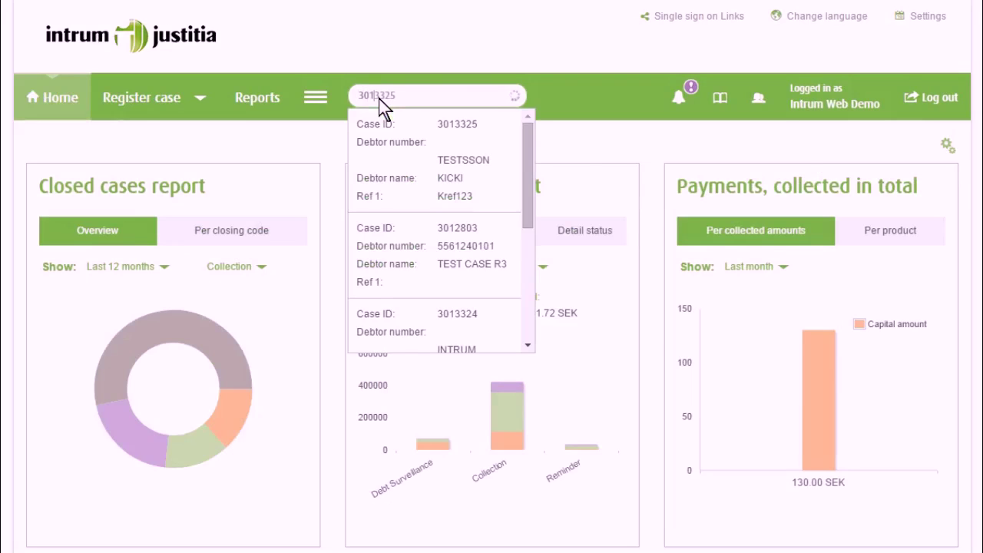
click(449, 136)
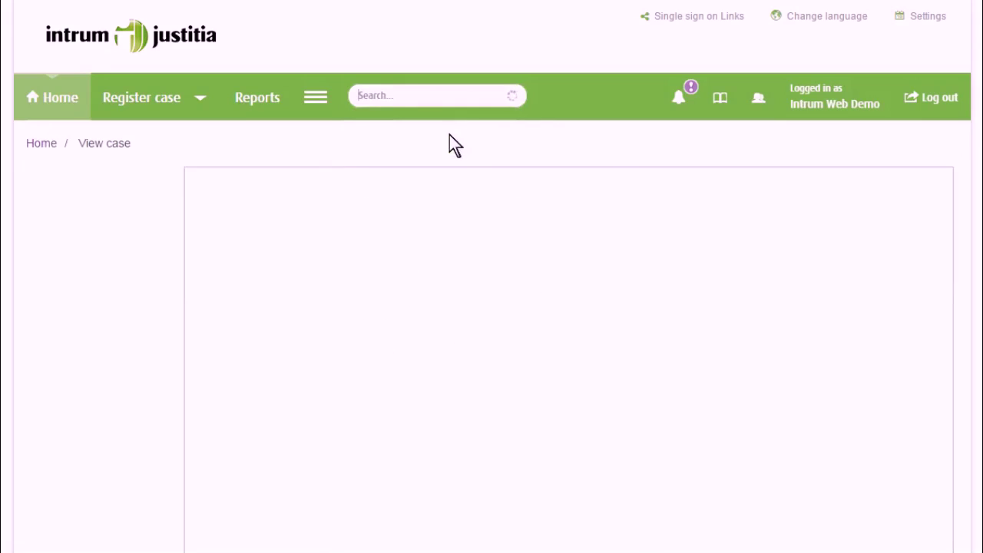
- Browse the case's Financial information, Invoices, Messages, Notes, Scanned letters and Withdraw views, ending on Print preview
scroll(468, 175, down, 1)
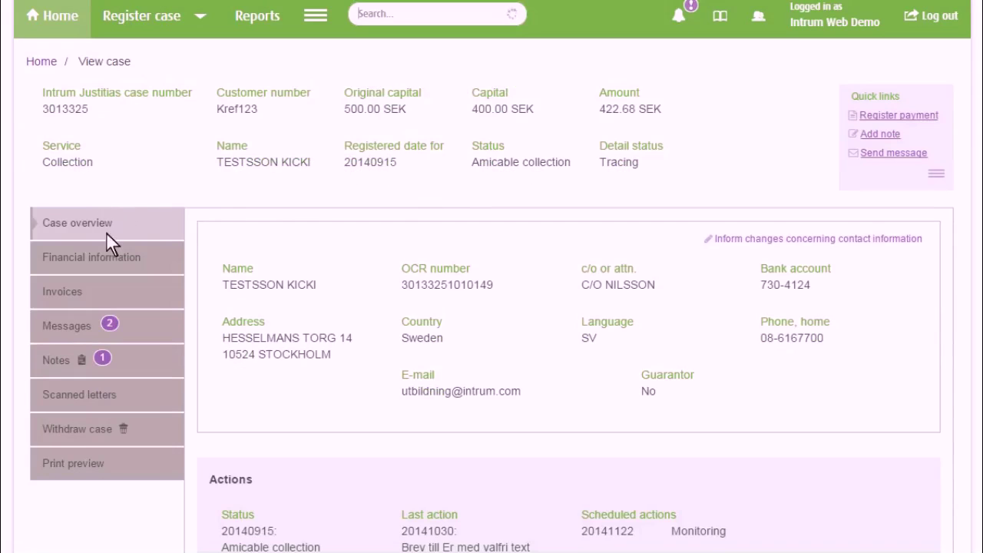
click(105, 258)
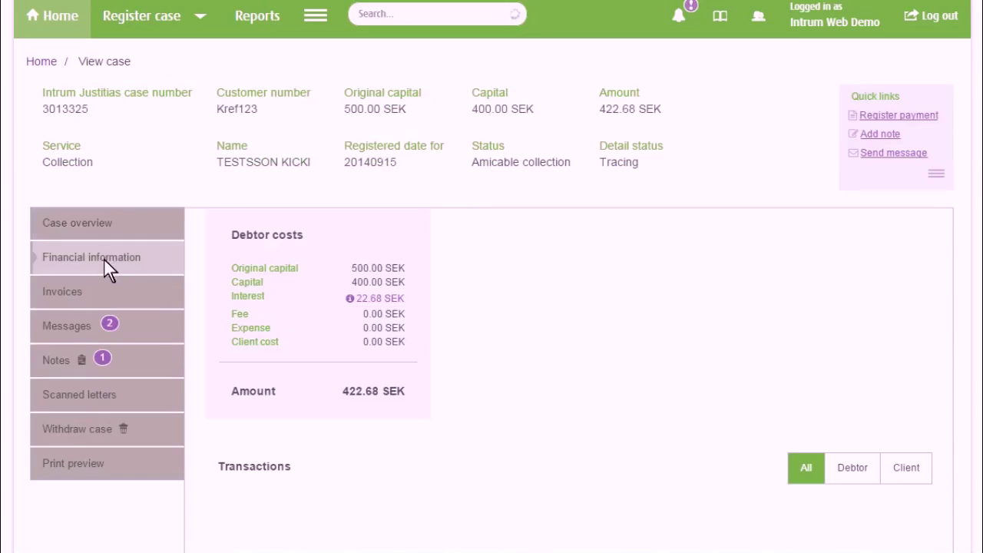
click(61, 294)
click(69, 325)
click(67, 361)
click(68, 394)
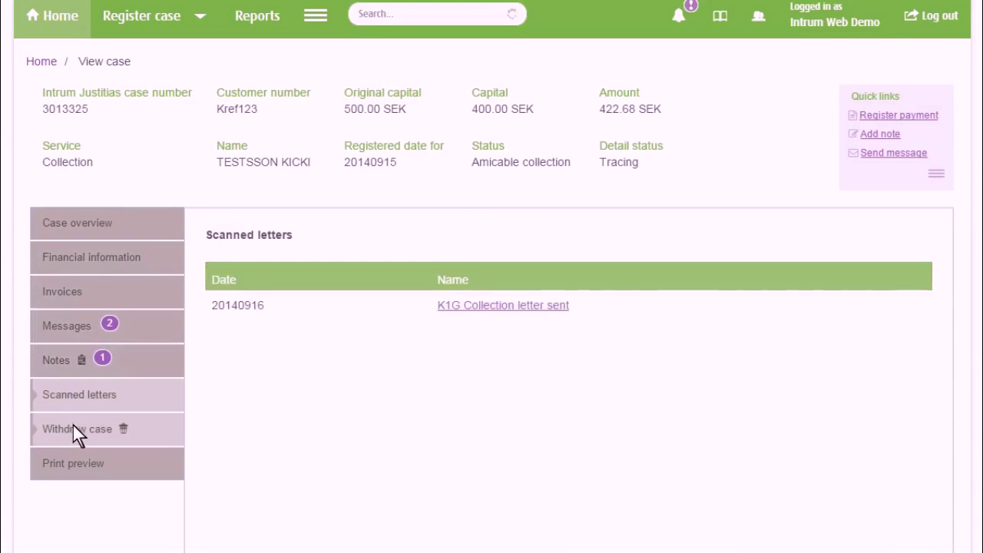
click(72, 430)
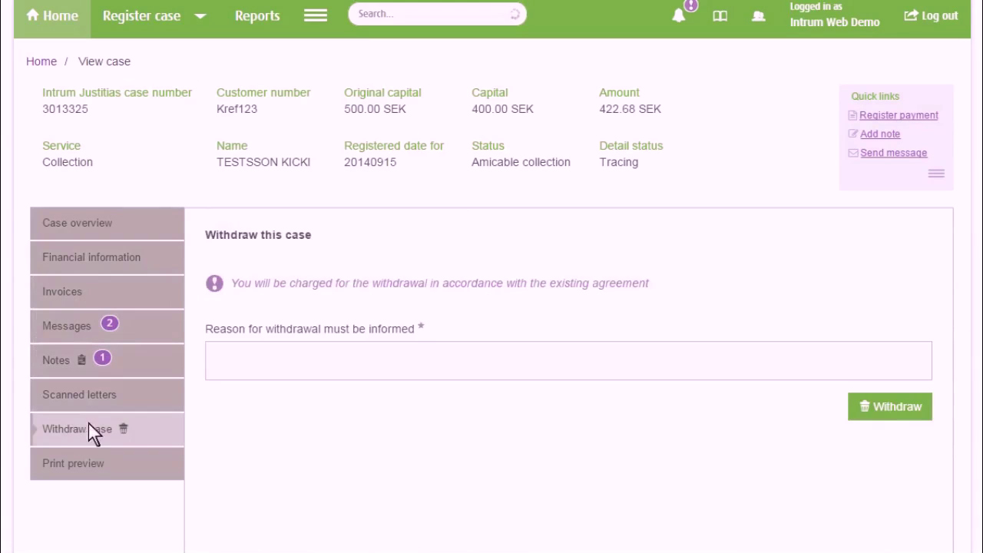
click(71, 464)
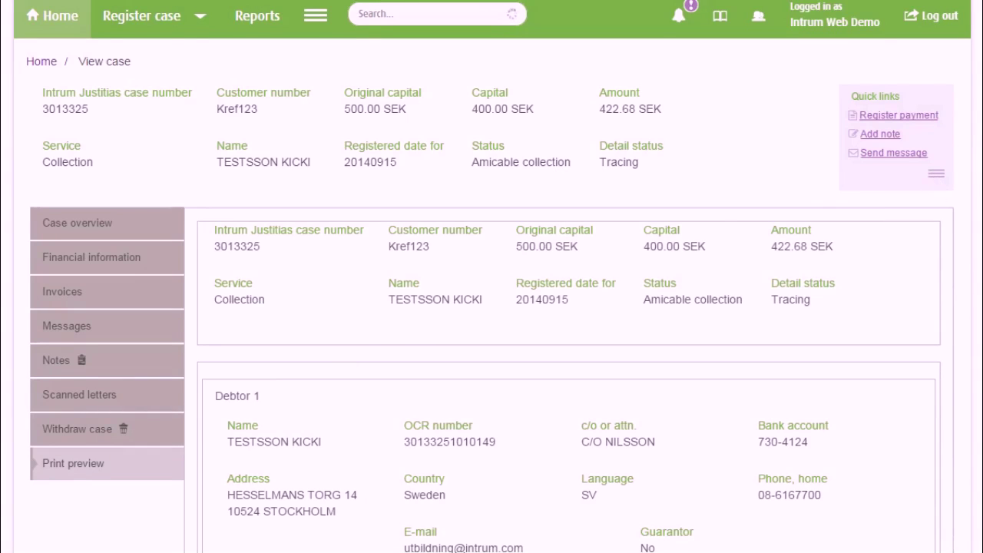
scroll(505, 86, up, 2)
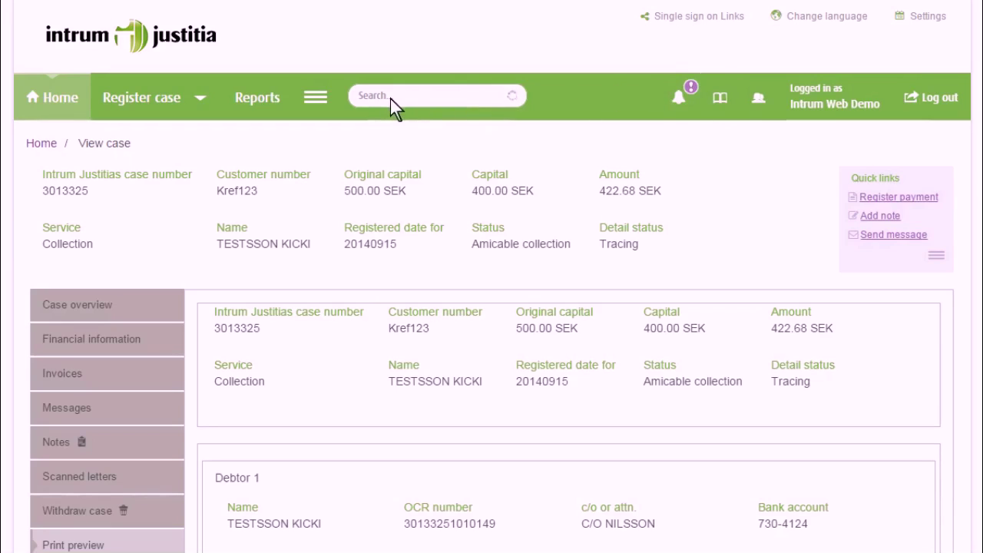
click(420, 98)
- Run a full case search for 'demo', listing its 38 matching cases in Advanced search
text(demo)
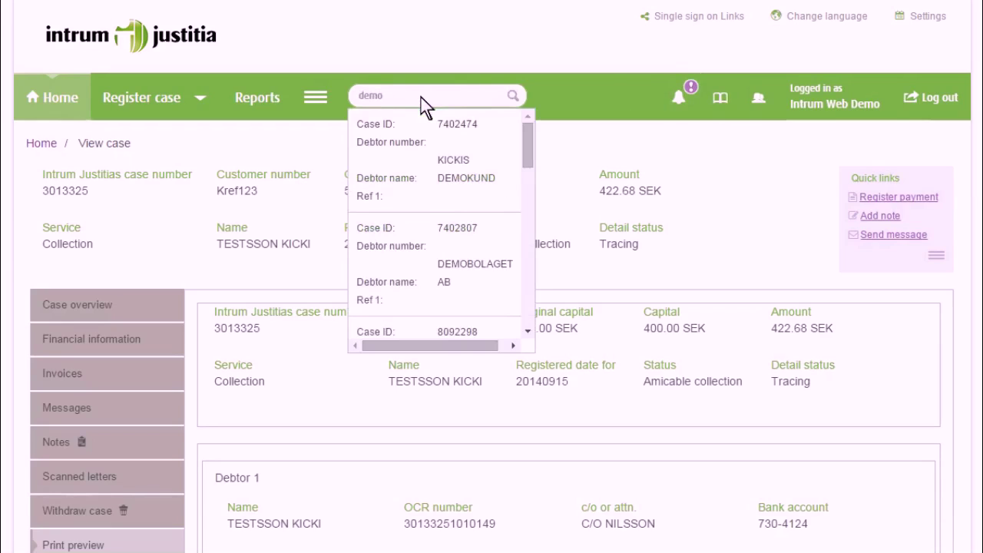
click(511, 99)
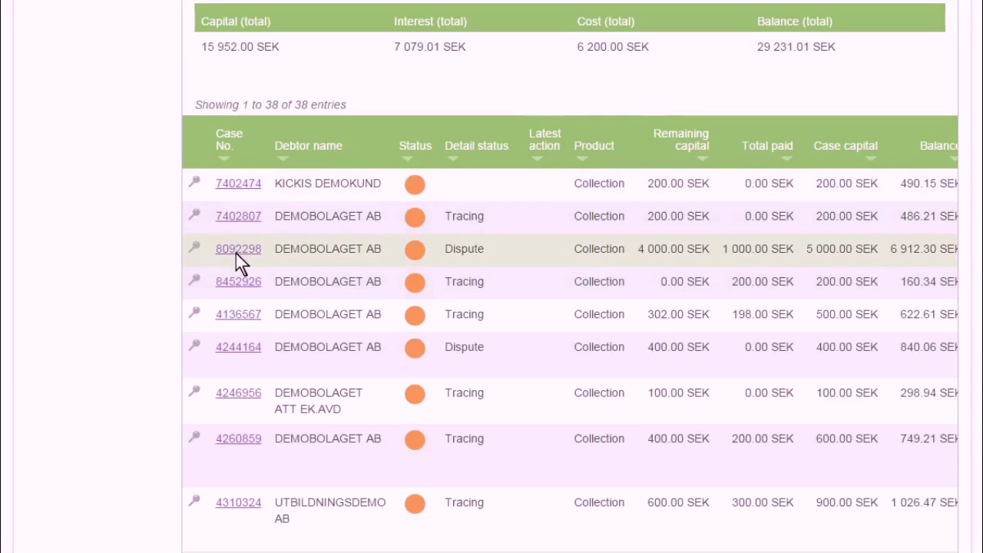
scroll(254, 248, up, 8)
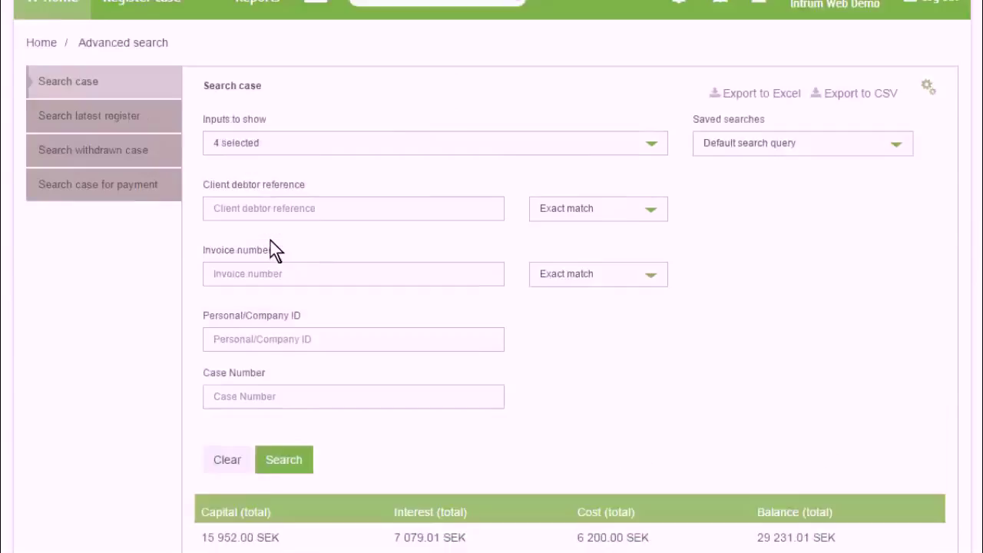
scroll(270, 241, up, 1)
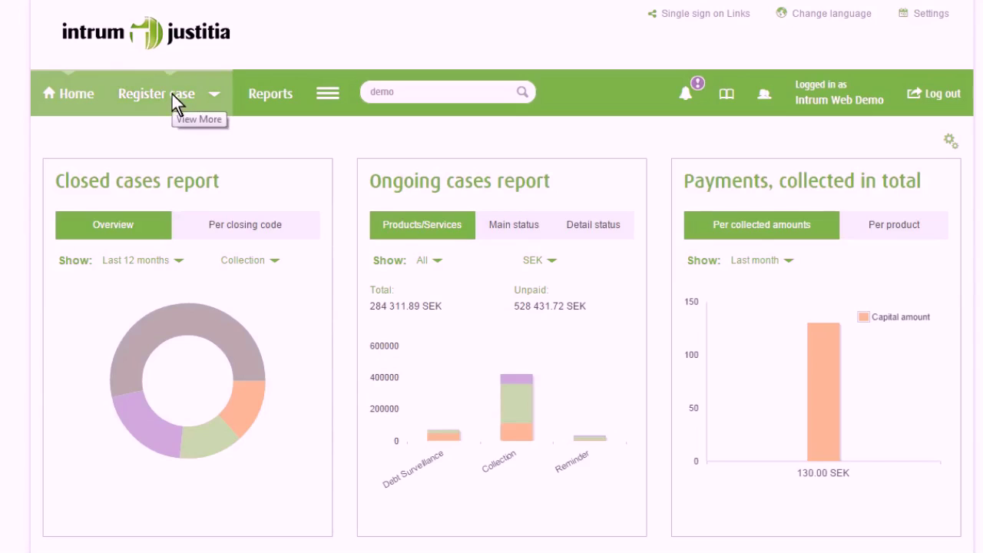
- Start a new case registration and advance past Service and client and Case information to Debtors
click(172, 96)
click(179, 131)
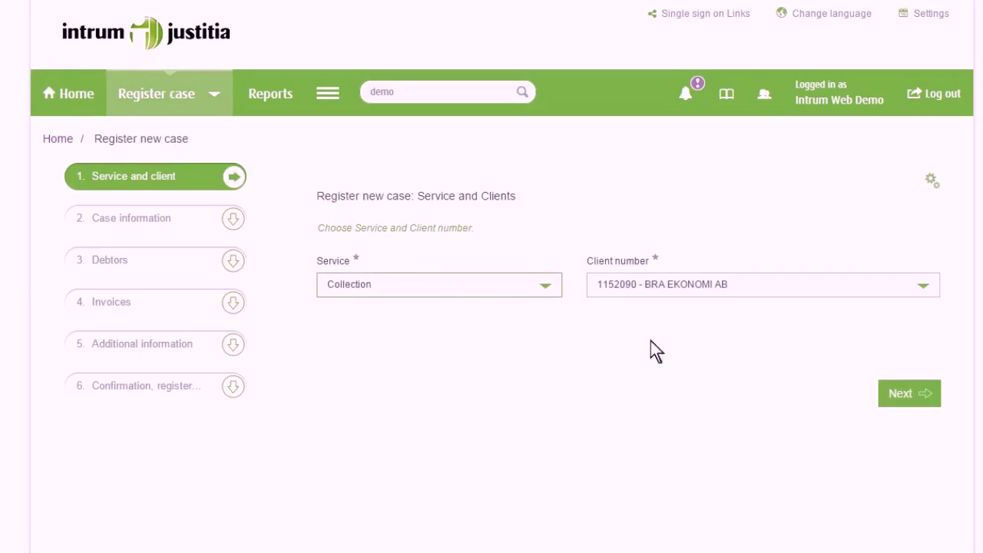
click(888, 399)
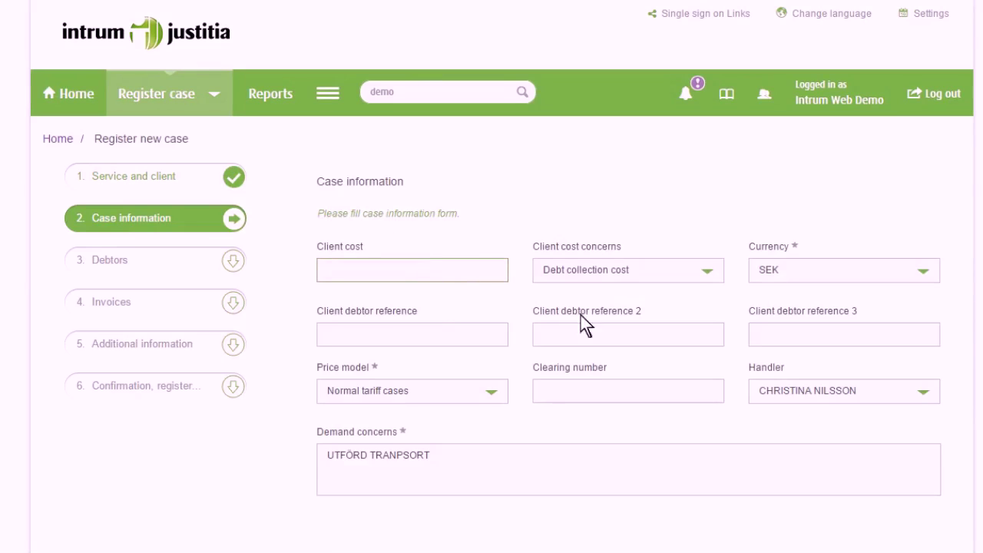
scroll(914, 477, down, 2)
click(907, 504)
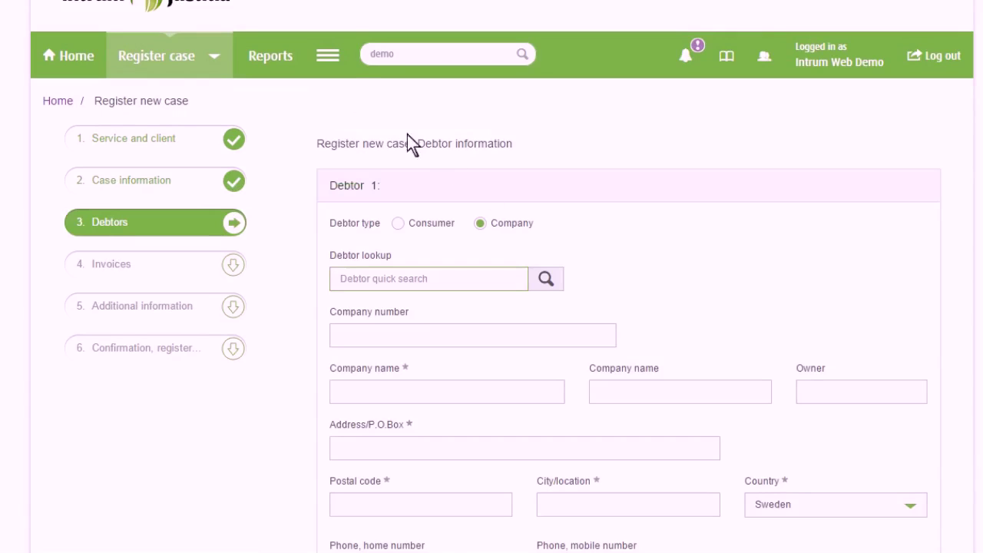
click(326, 56)
- Run the Search latest registered query in Advanced search, listing 59 registered invoice entries
click(335, 95)
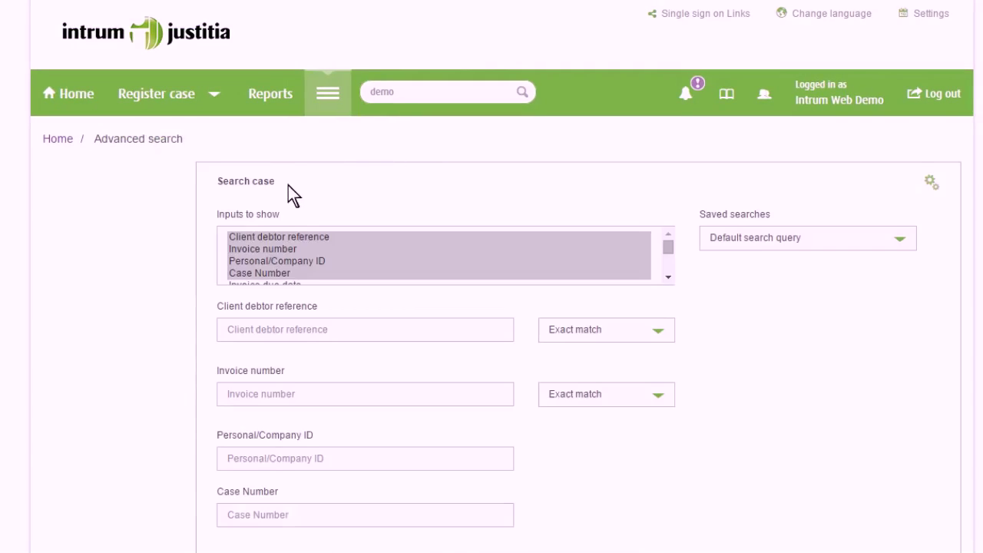
click(129, 212)
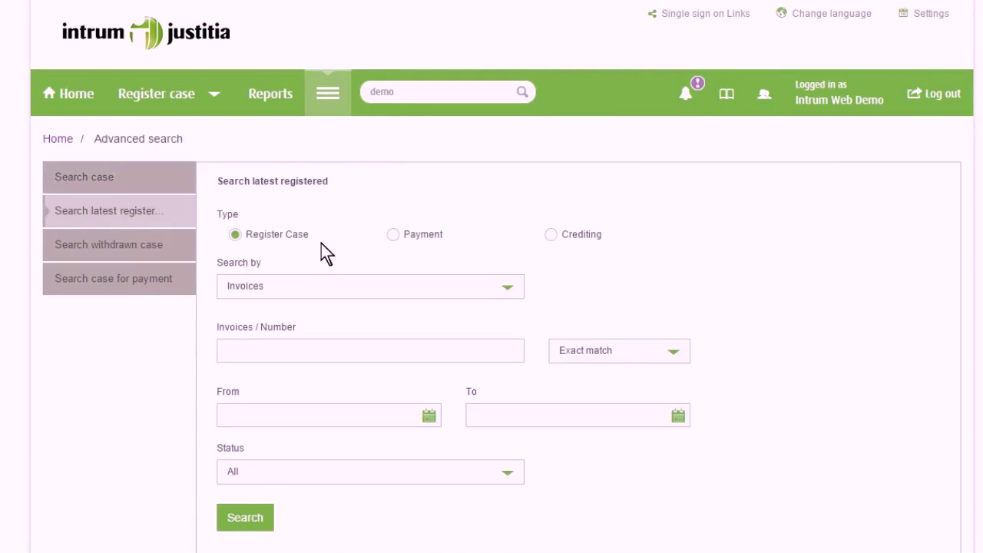
scroll(322, 244, down, 2)
click(242, 419)
scroll(393, 315, down, 5)
scroll(408, 304, down, 1)
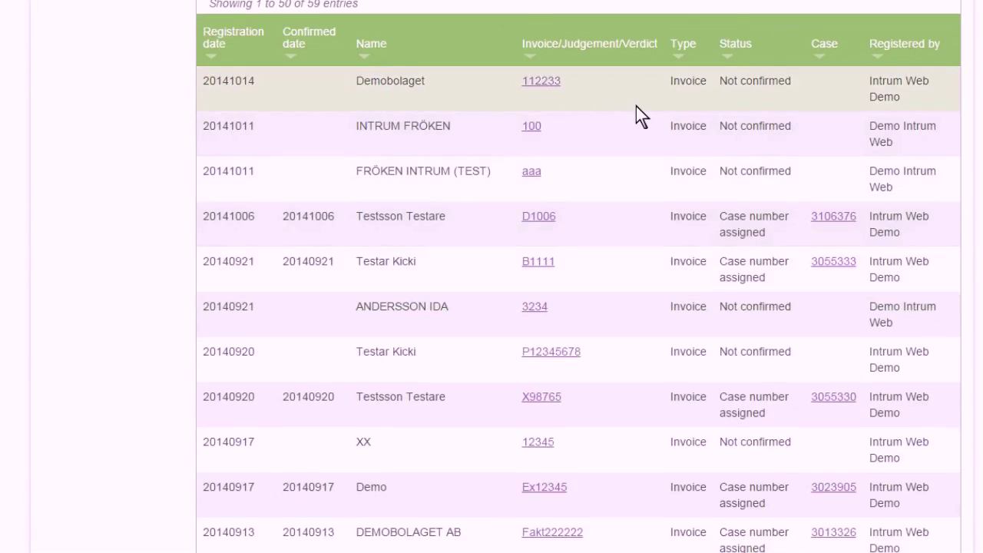
scroll(629, 123, up, 4)
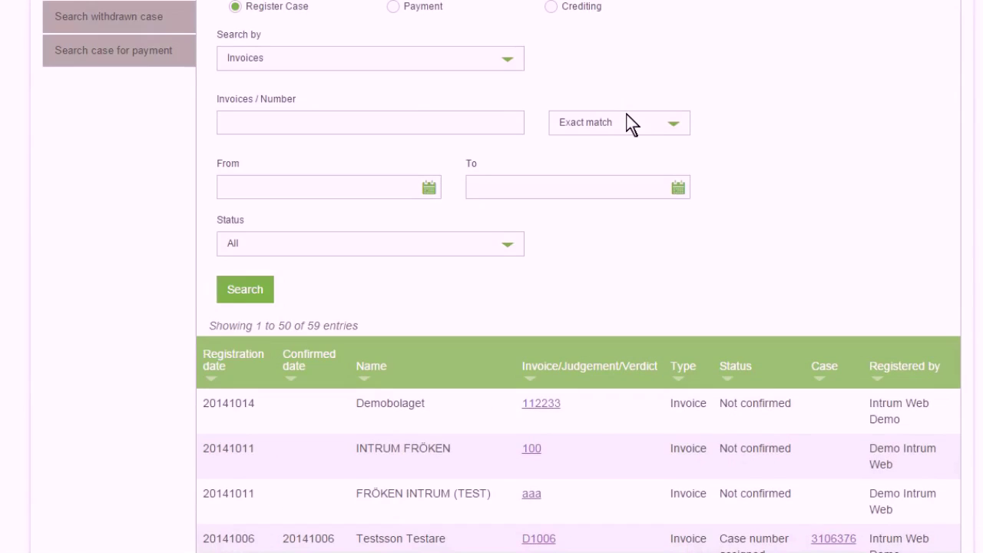
scroll(627, 119, up, 3)
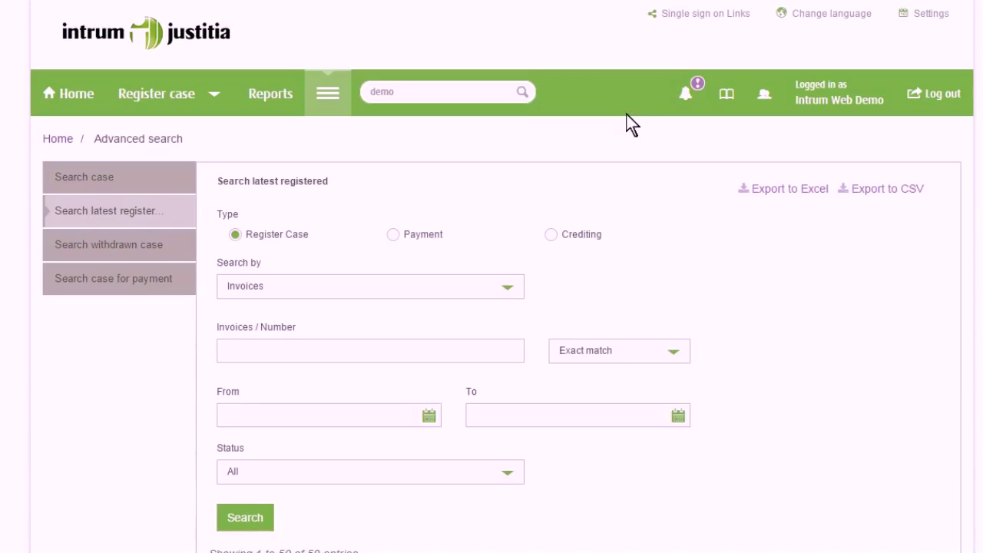
- On the Reports page, view the Status form, return to General, then show the Email reports list
click(274, 100)
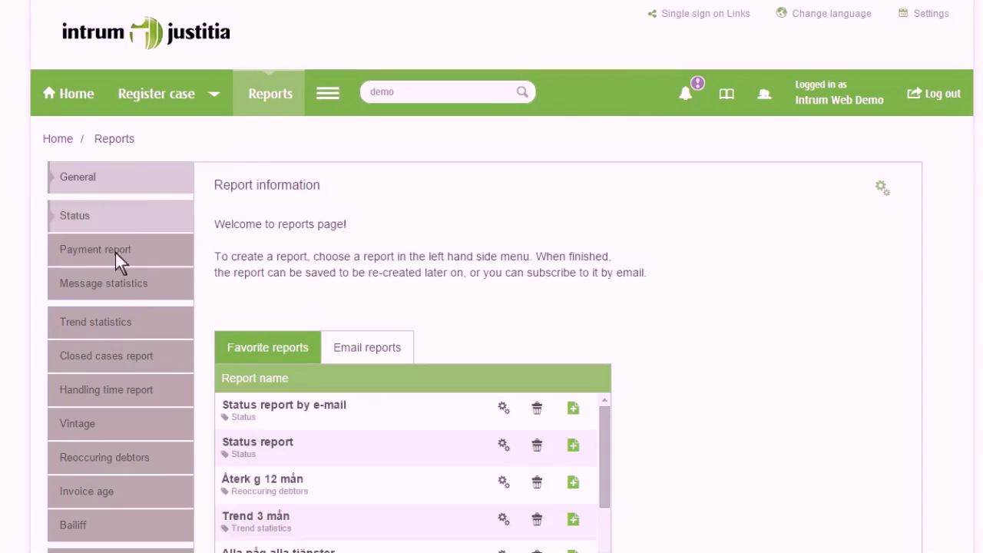
click(147, 220)
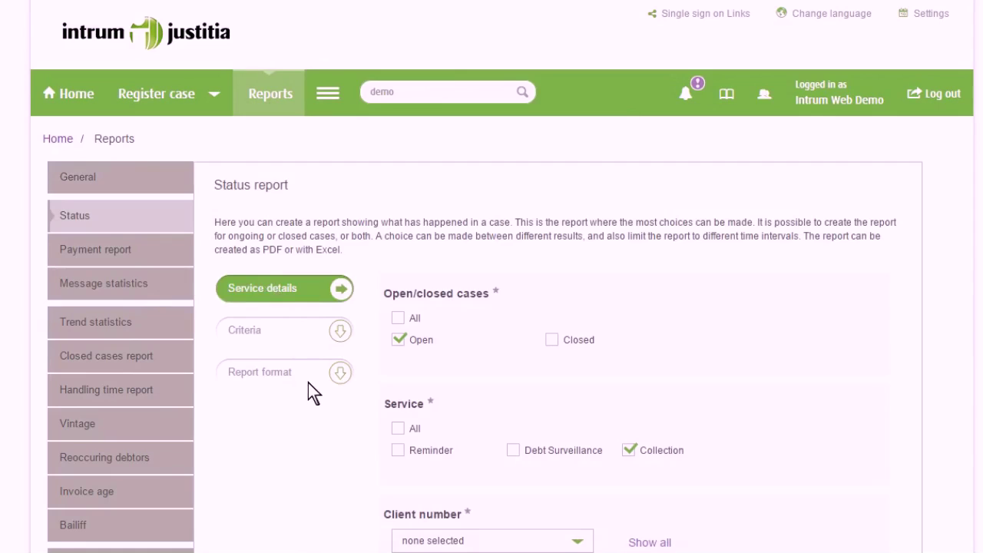
click(132, 179)
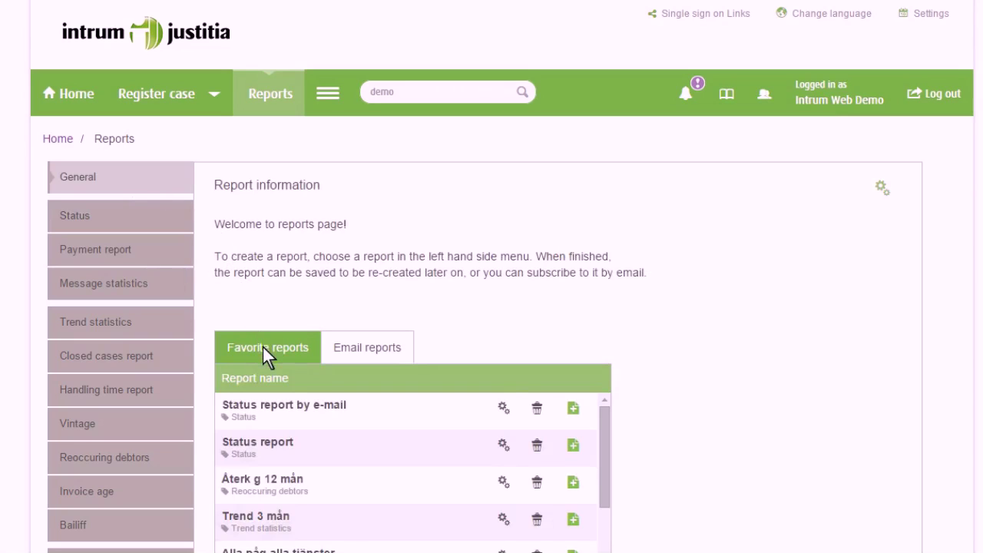
click(369, 352)
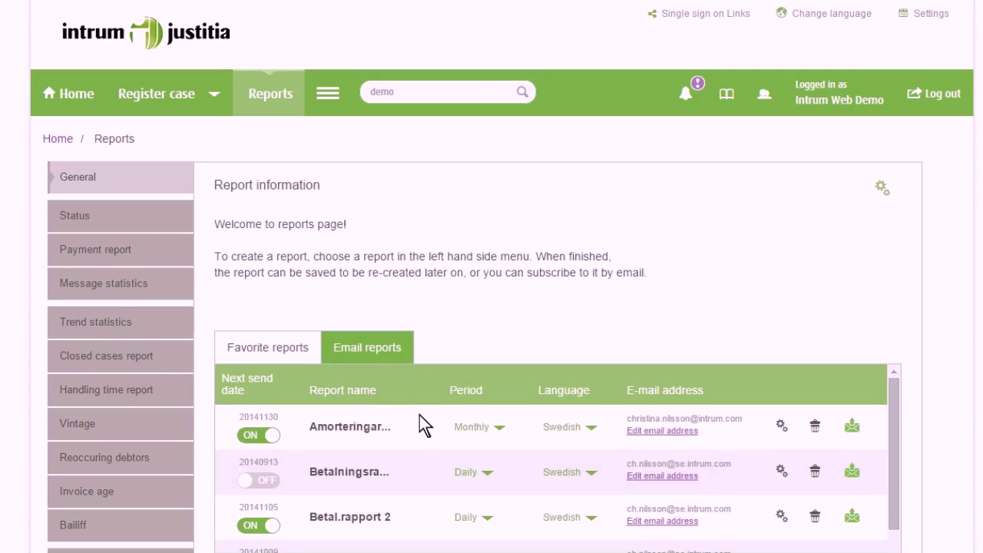
- Go to Documentation and view the 9 saved documents under My documentation
click(328, 93)
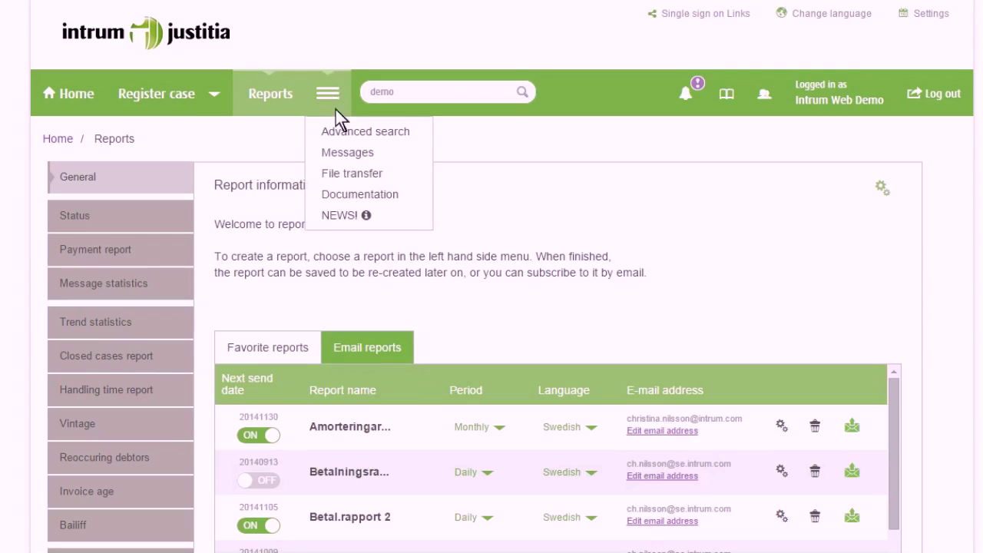
click(399, 197)
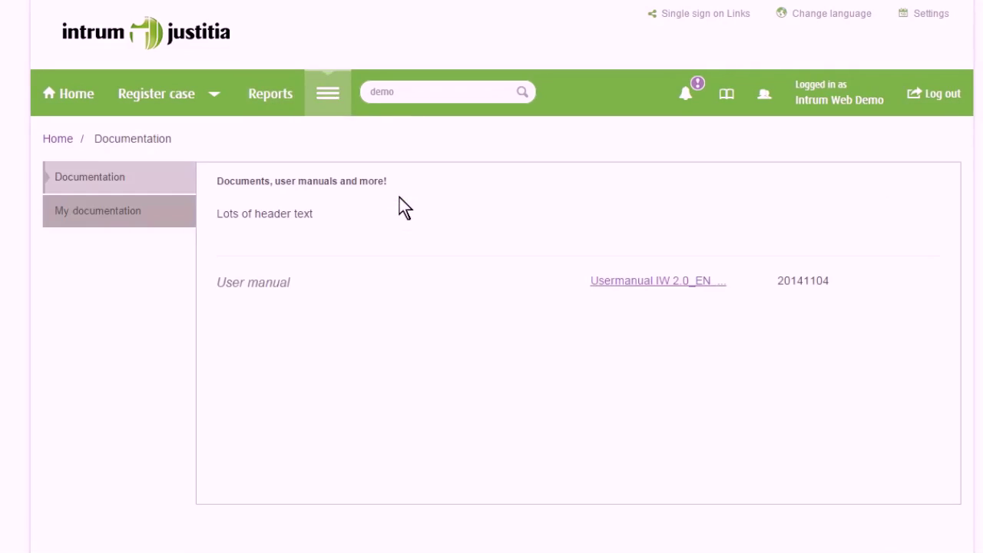
click(106, 214)
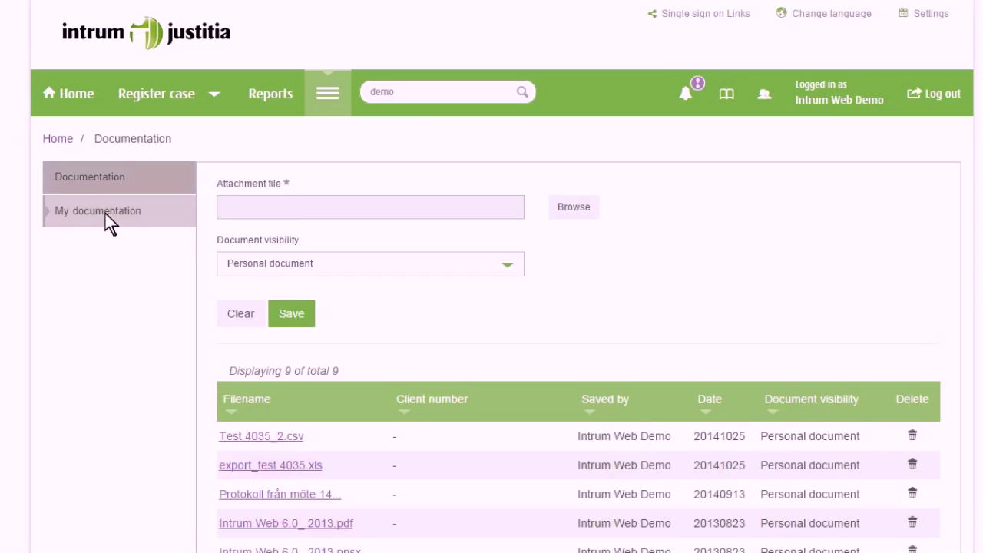
click(325, 98)
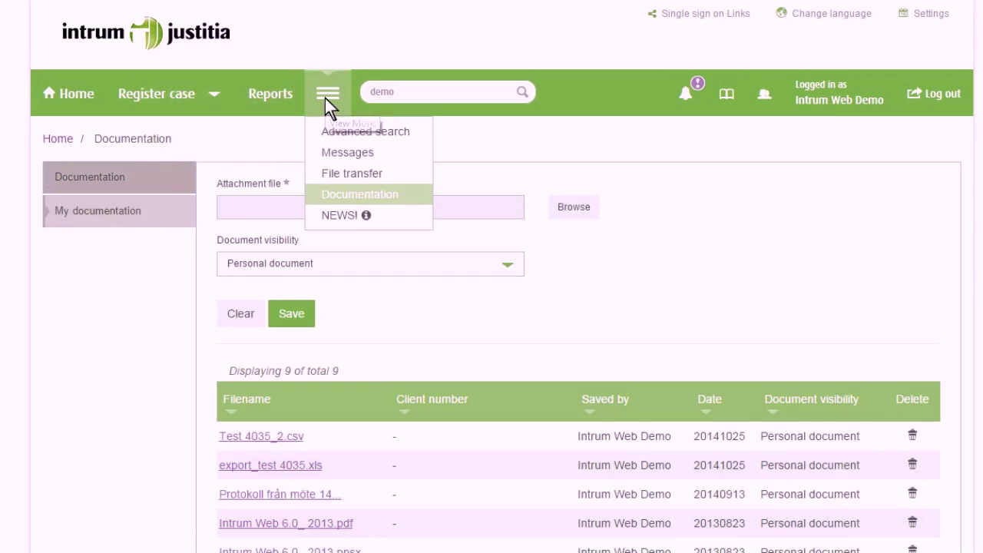
- Read the NEWS! announcements, set them not to show again, close them and go back Home
click(339, 216)
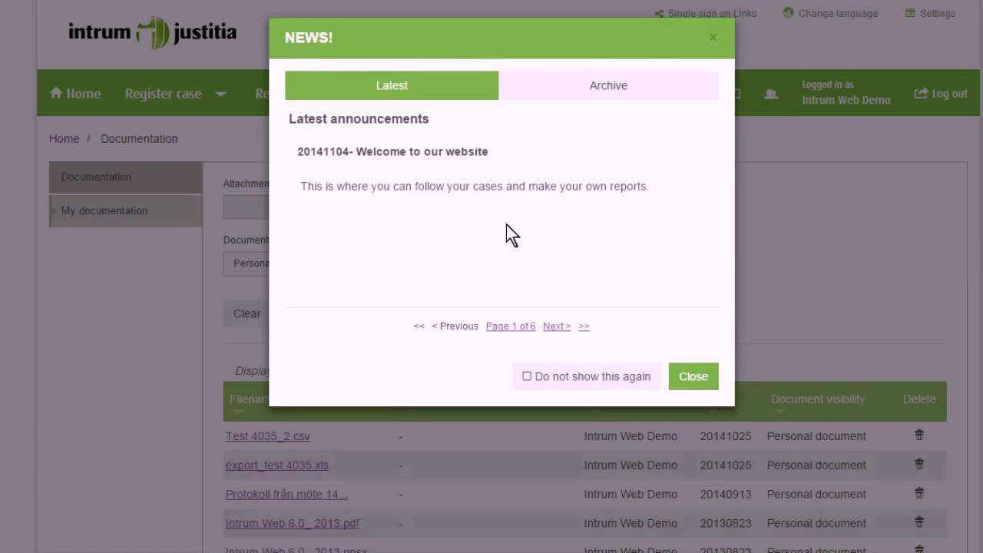
click(525, 376)
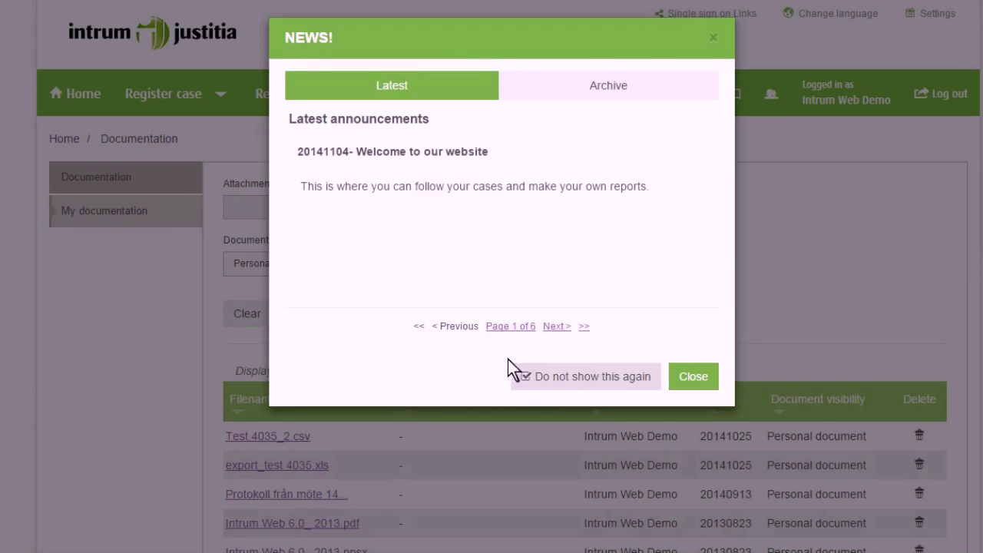
click(684, 379)
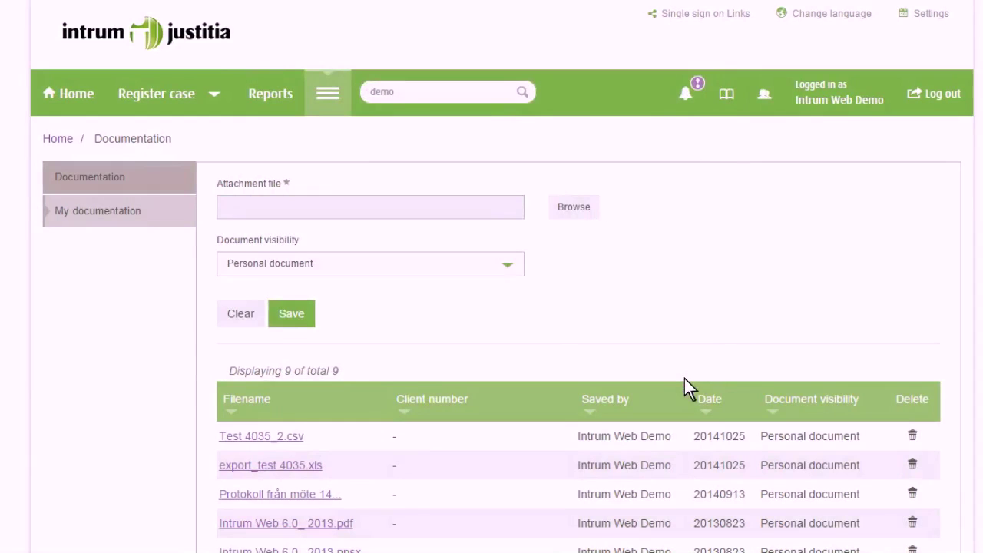
click(77, 99)
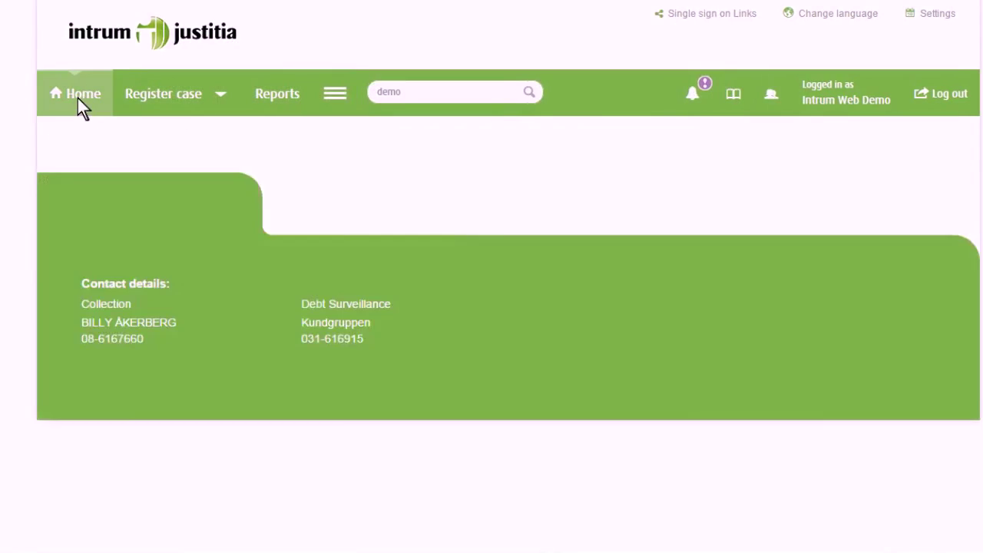